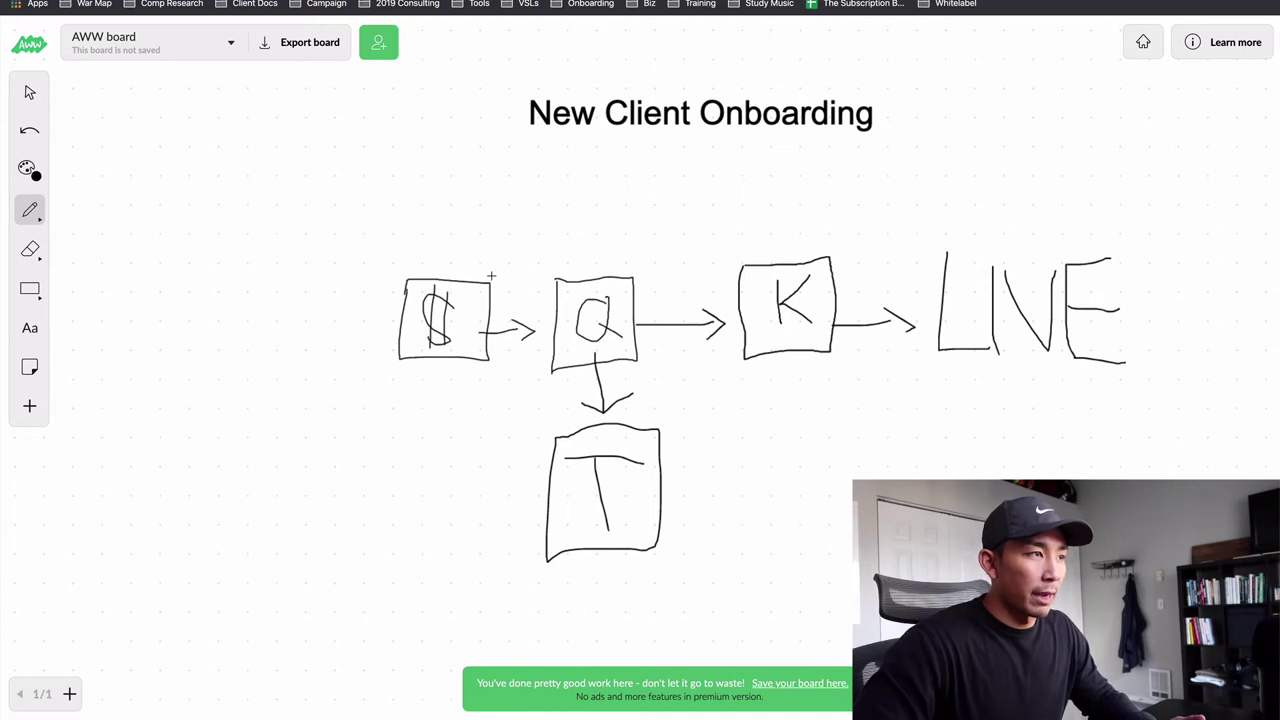
- Draw two diagonal pen strokes forming an X over the $ payment box
left_click_drag(492, 274, 407, 366)
left_click_drag(374, 259, 466, 364)
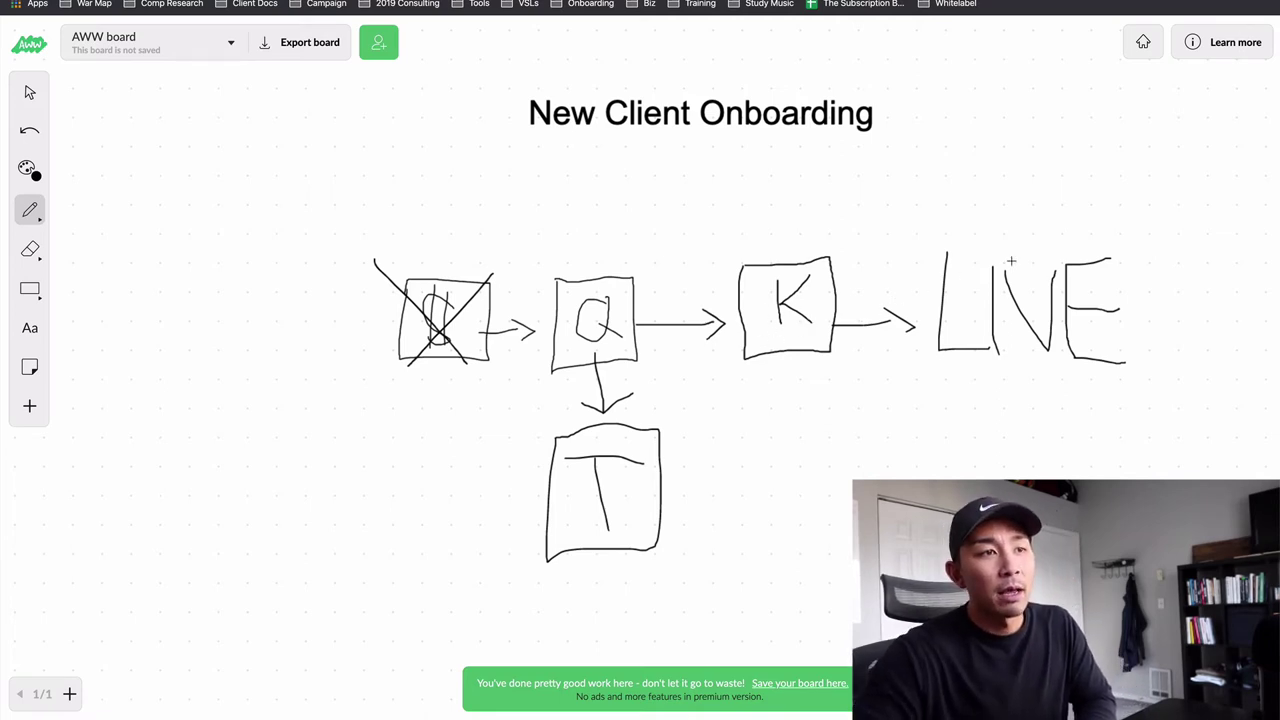
- Encircle the word LIVE with a freehand pen oval
mouse_move(1118, 231)
left_mouse_down()
mouse_move(866, 366)
mouse_move(1203, 286)
mouse_move(1097, 245)
left_mouse_up()
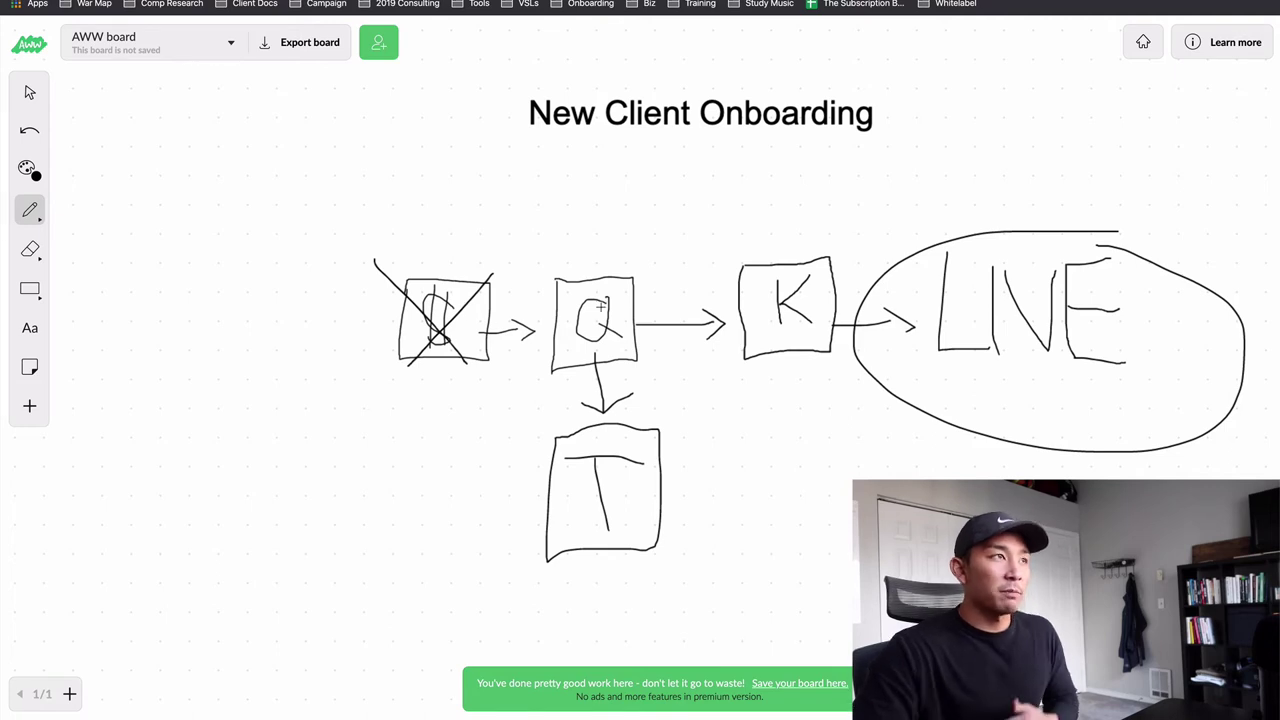
- Switch to the onboarding questionnaire form and scroll down through it
key("ctrl+Tab")
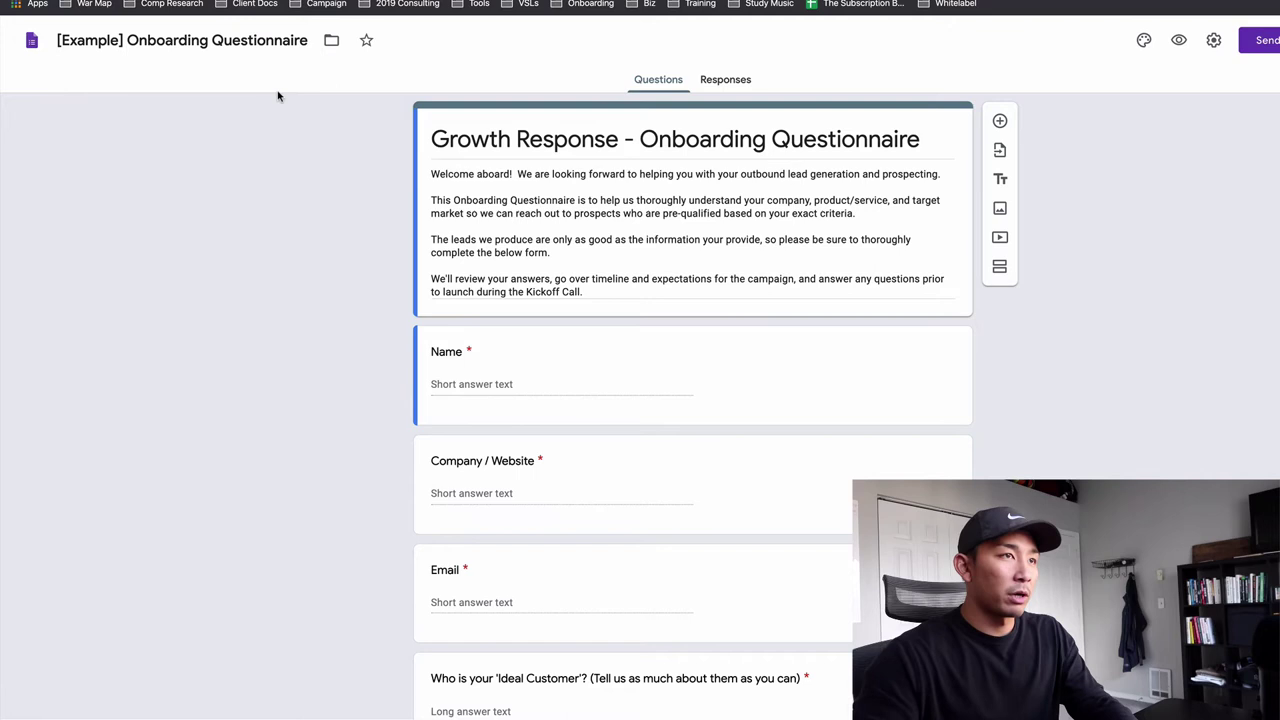
scroll(629, 430, "down", 1)
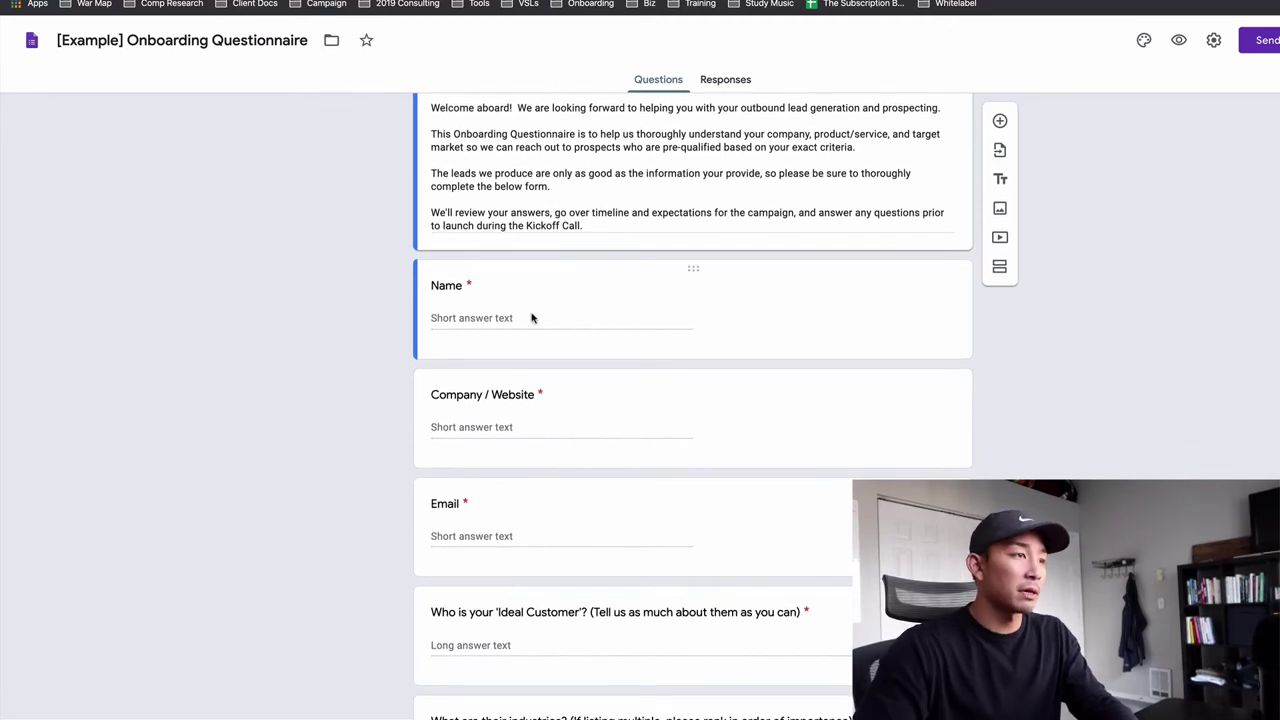
scroll(495, 423, "down", 4)
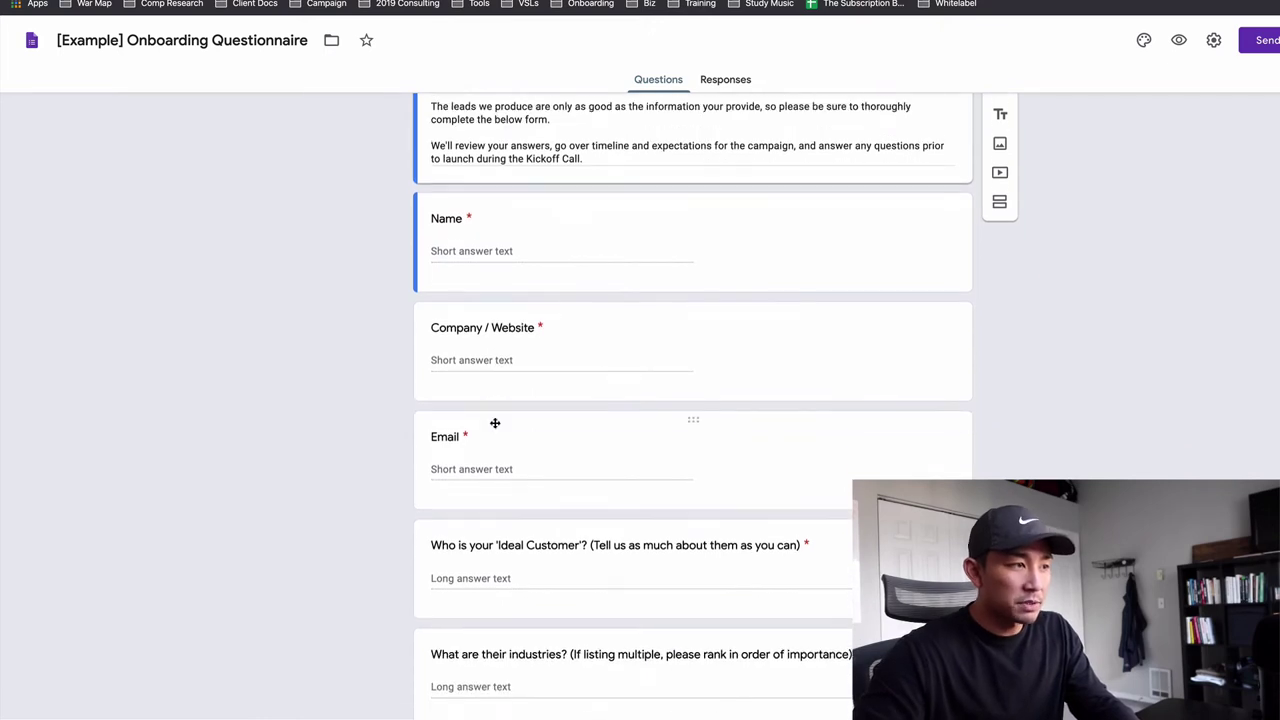
scroll(531, 371, "down", 1)
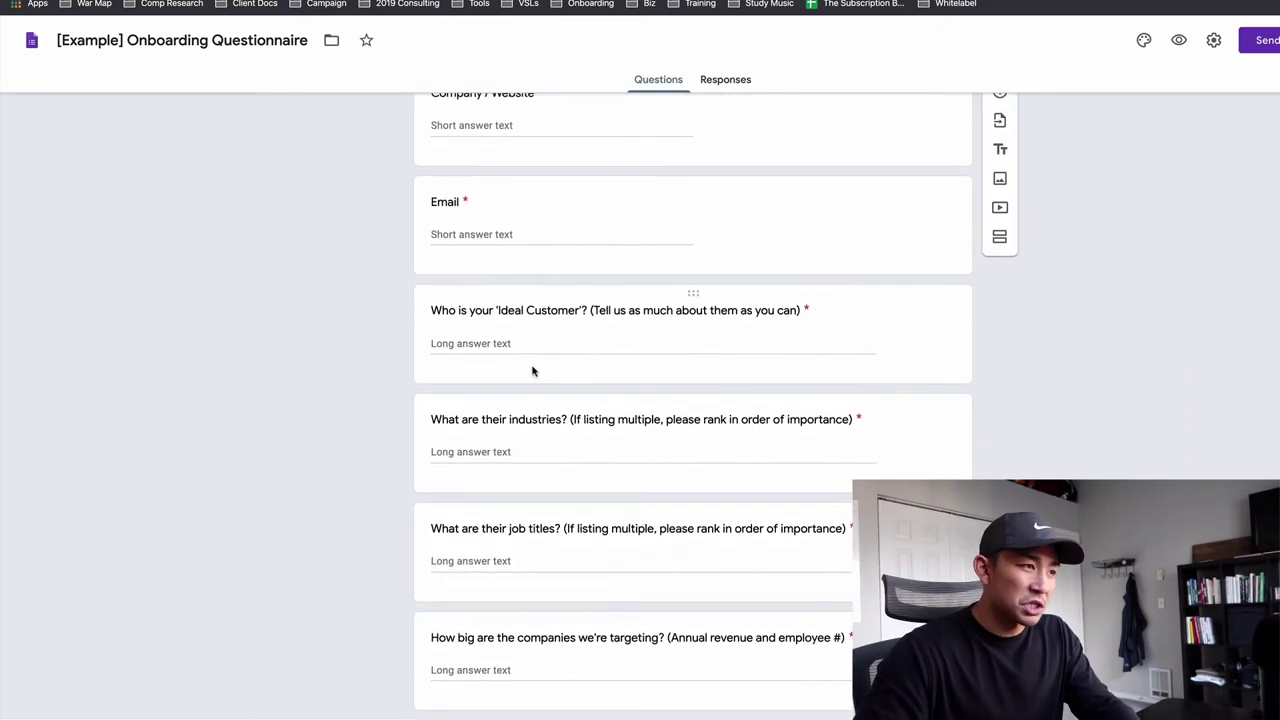
scroll(578, 430, "down", 1)
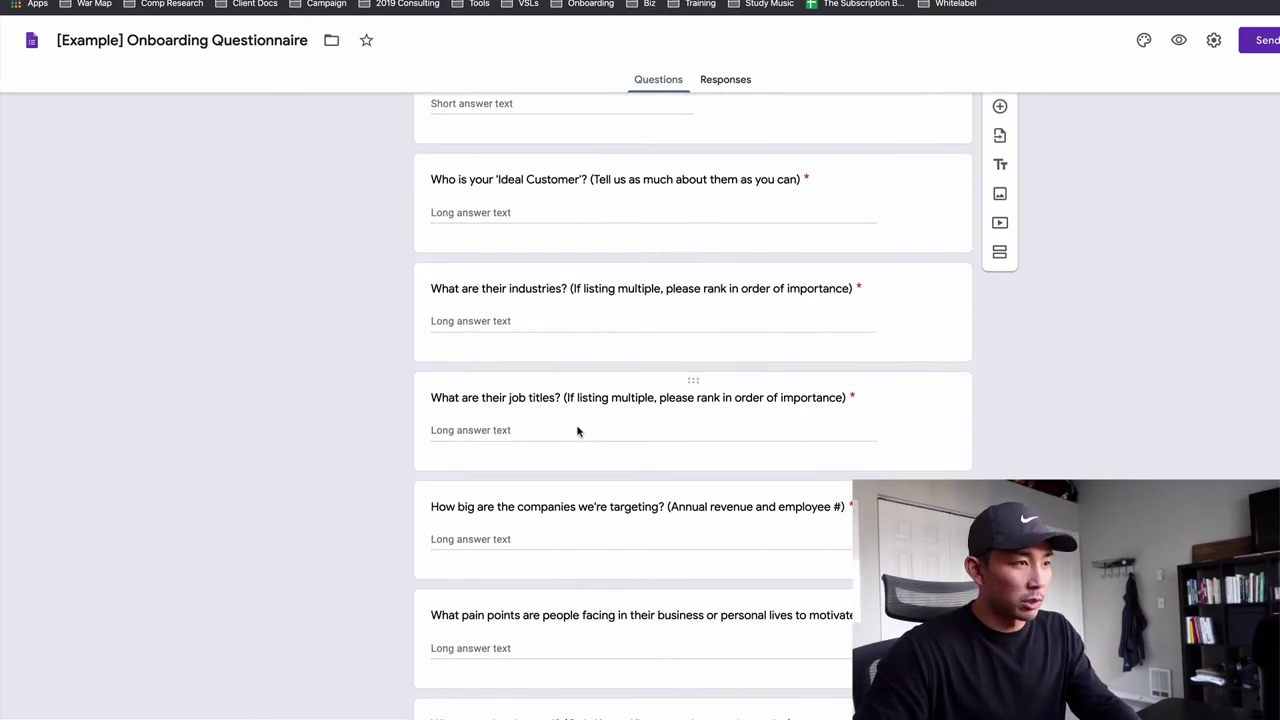
scroll(577, 513, "down", 3)
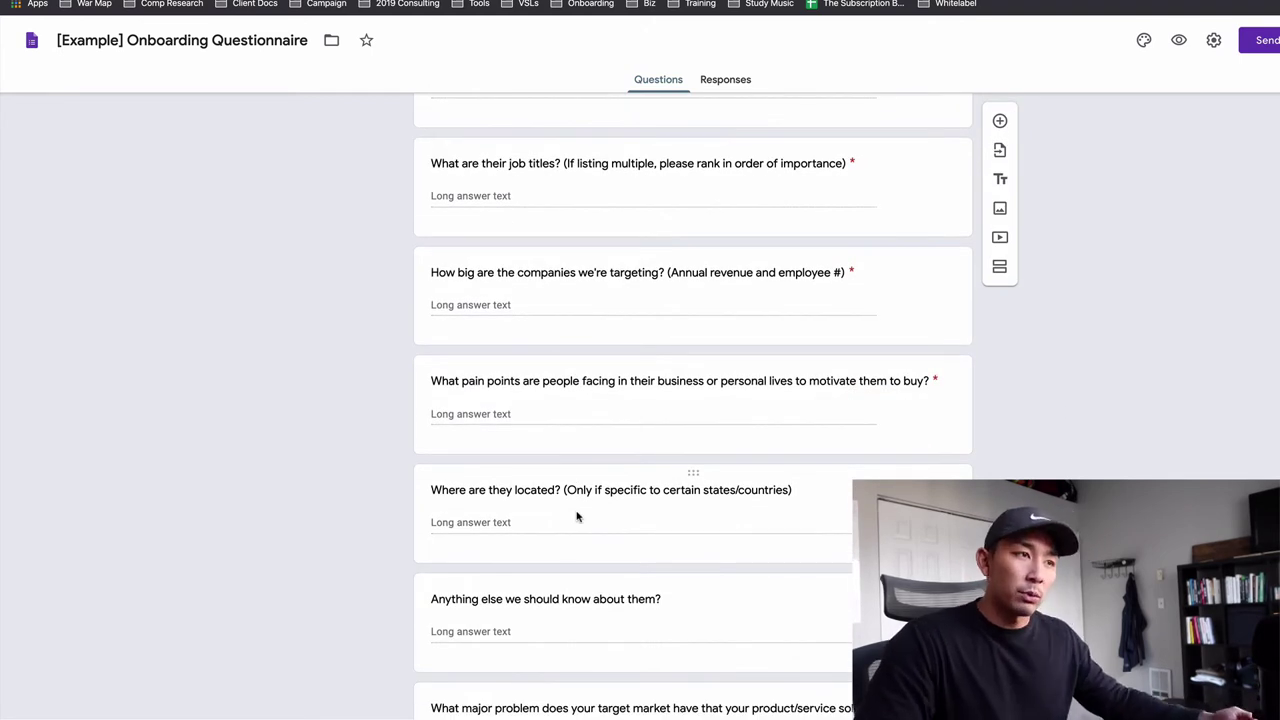
scroll(577, 517, "down", 1)
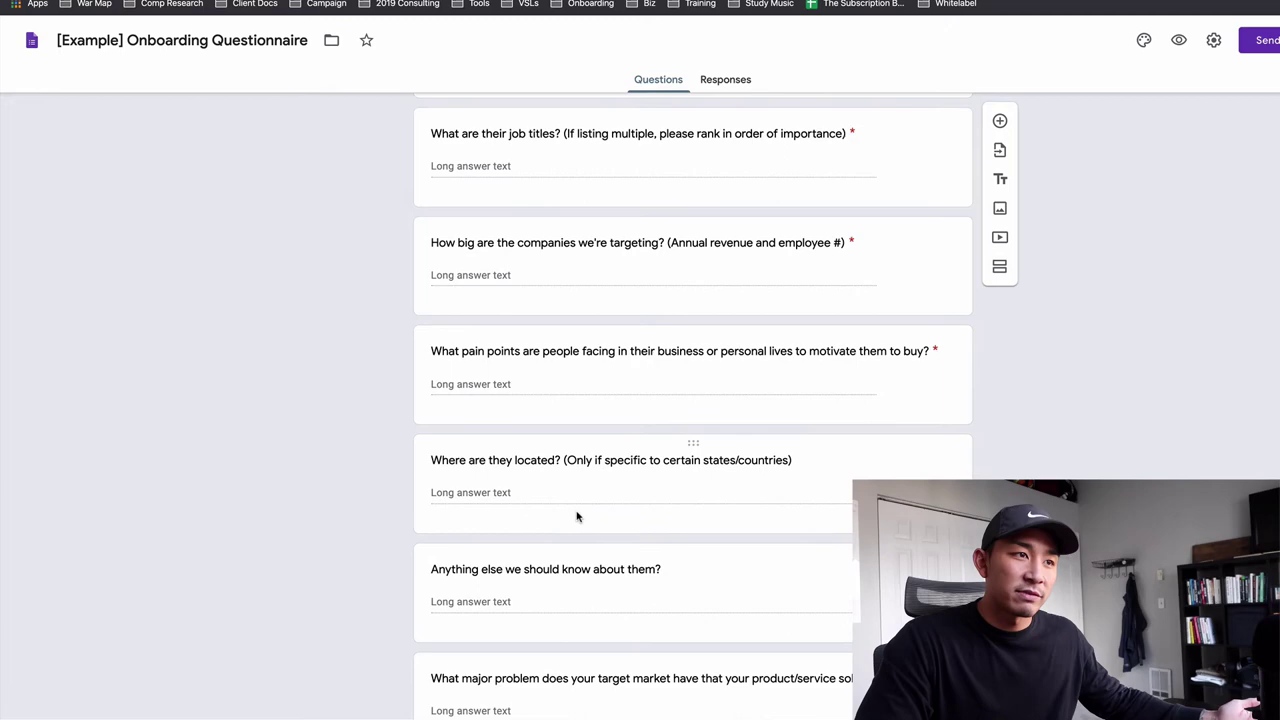
scroll(577, 517, "down", 6)
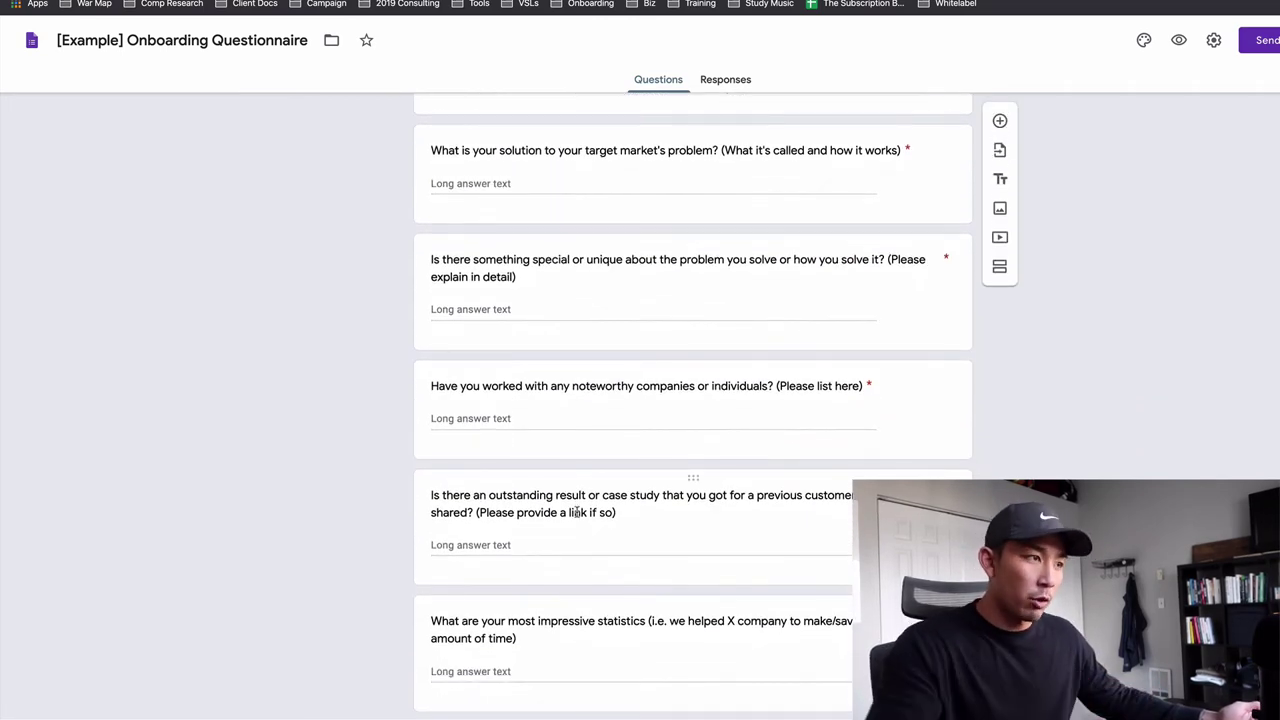
scroll(577, 515, "down", 2)
scroll(577, 517, "down", 5)
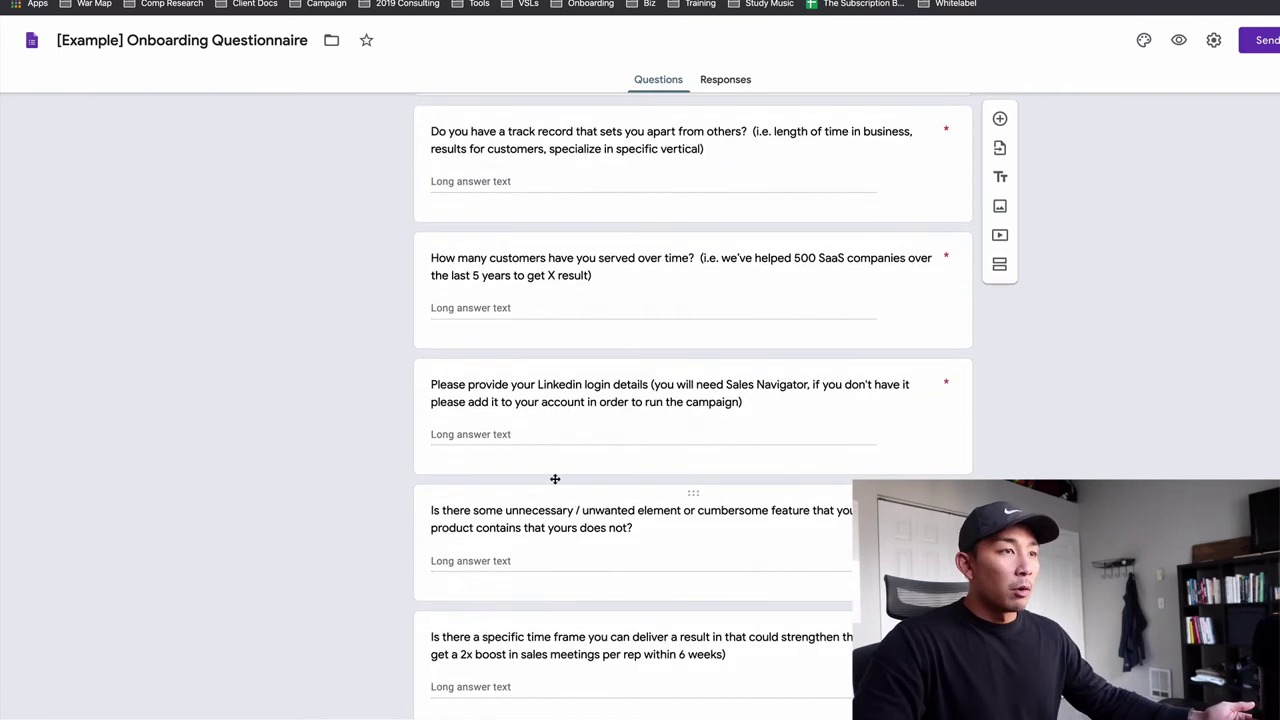
scroll(633, 527, "down", 4)
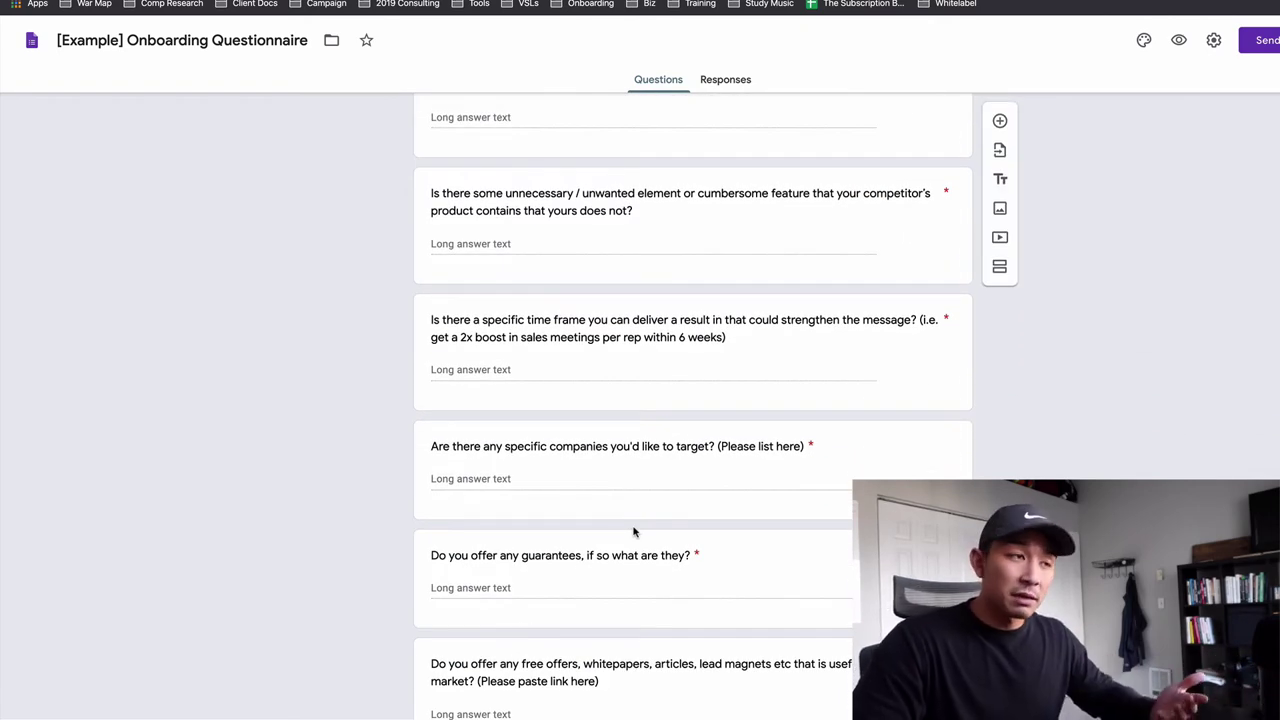
scroll(633, 530, "down", 6)
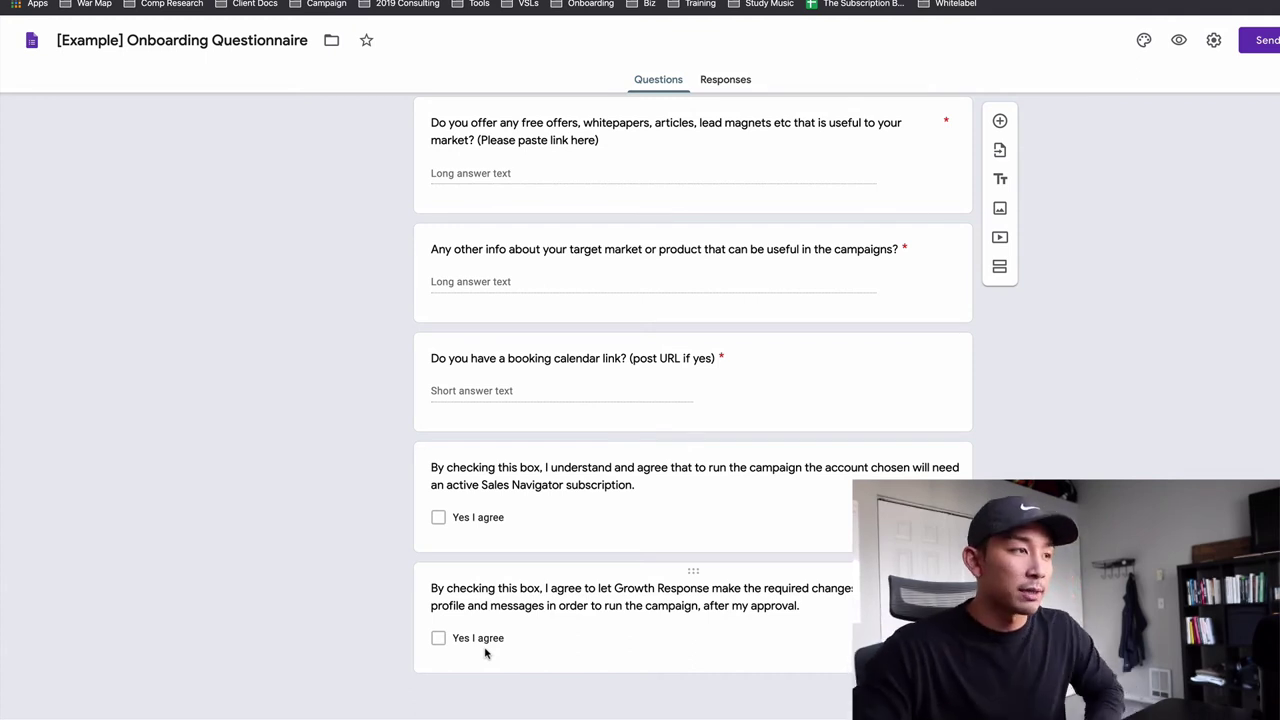
- Cross out the Q box with two diagonal pen strokes forming an X
scroll(257, 431, "up", 1)
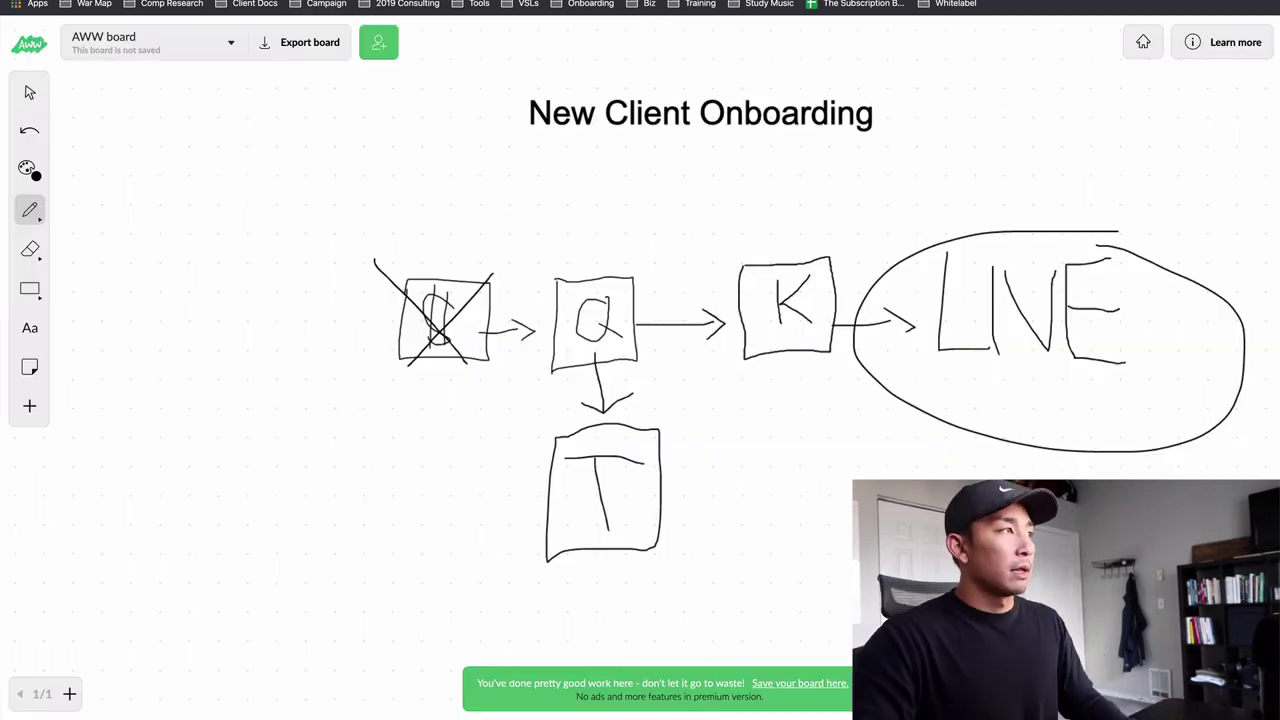
left_click_drag(660, 250, 567, 366)
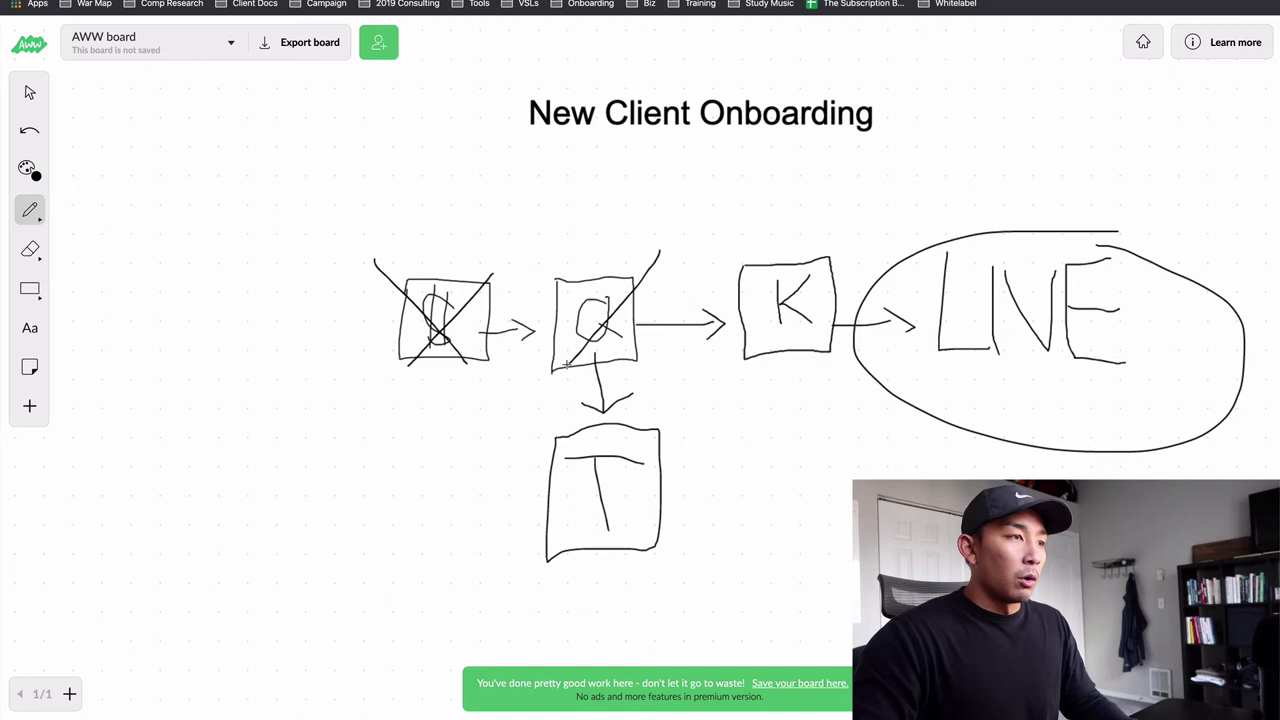
left_click_drag(536, 231, 642, 356)
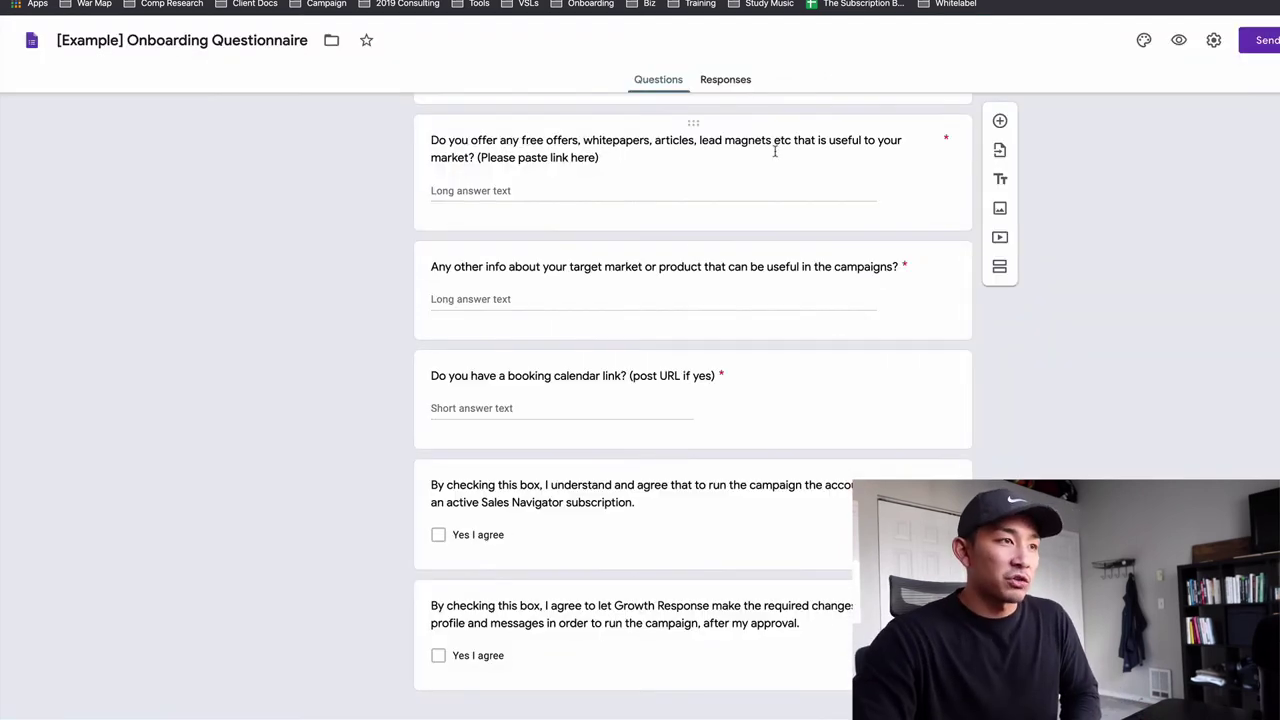
- Scroll back up the form, then draw an X across the T box below Q
scroll(673, 268, "up", 1)
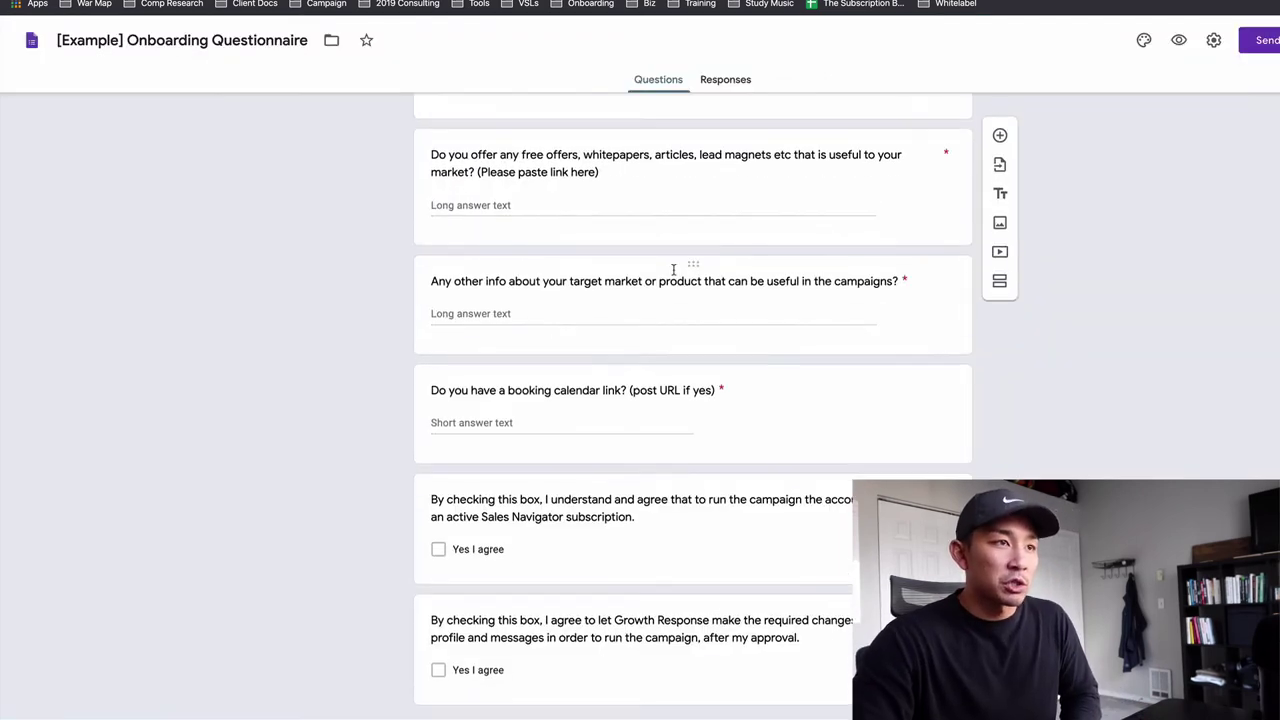
scroll(673, 268, "up", 1)
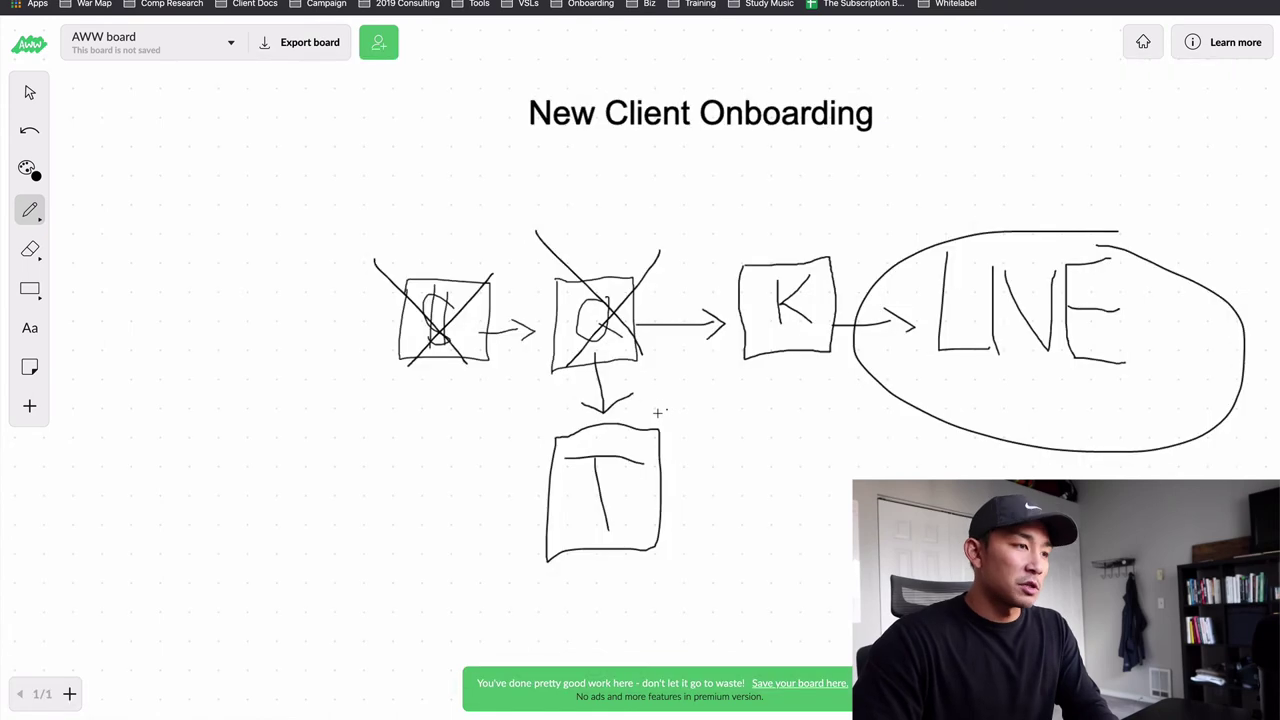
left_click_drag(663, 409, 548, 550)
left_click_drag(511, 437, 673, 567)
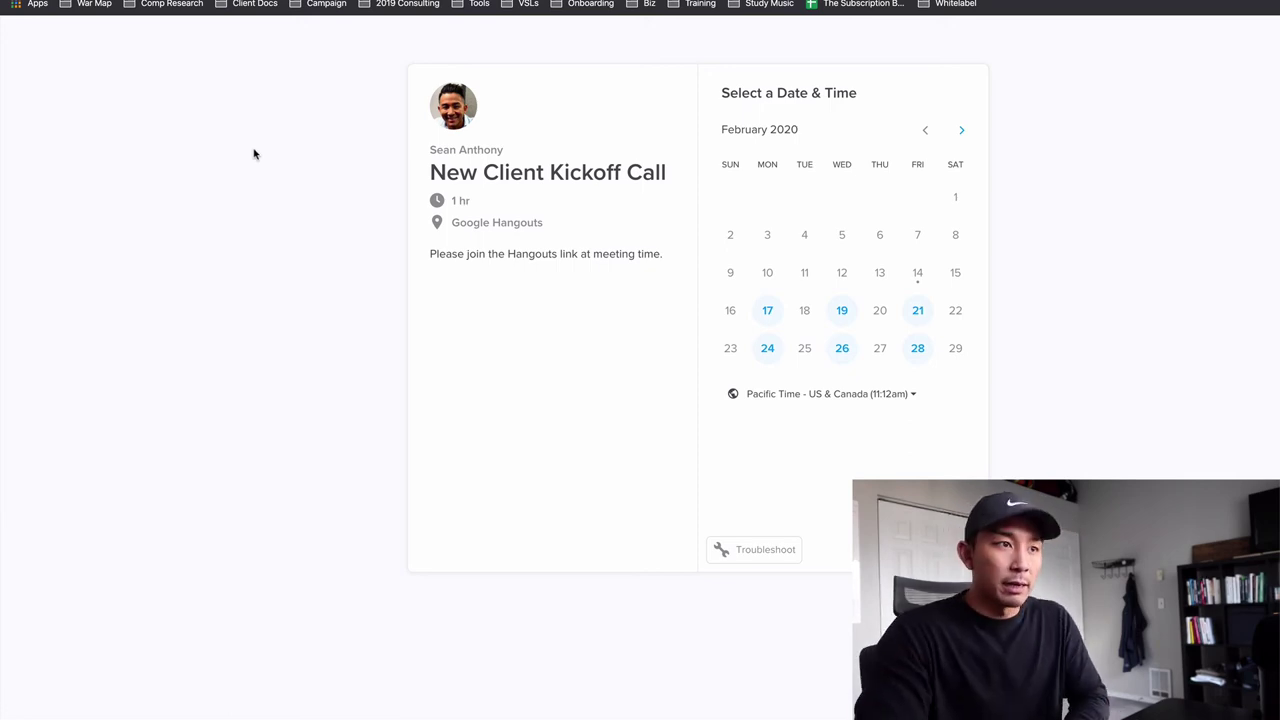
- Book the kickoff call for Monday, February 17 at 10:30am and confirm it
left_click(766, 316)
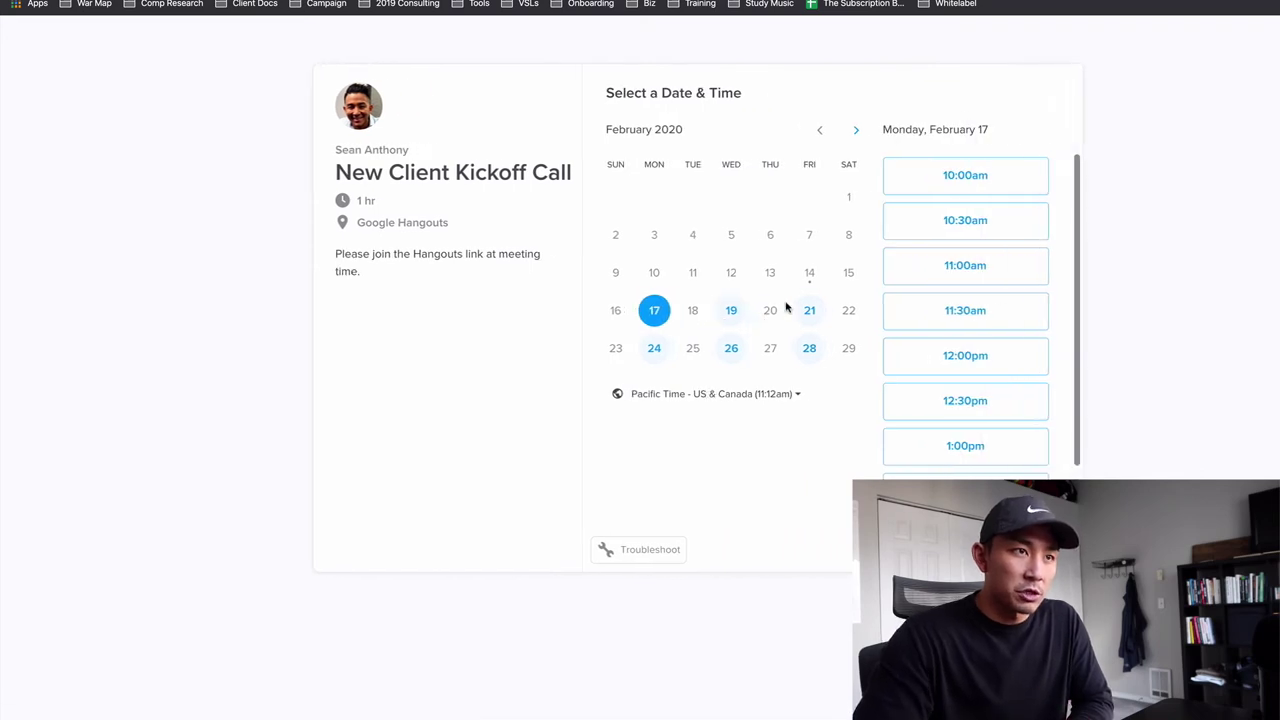
left_click(968, 226)
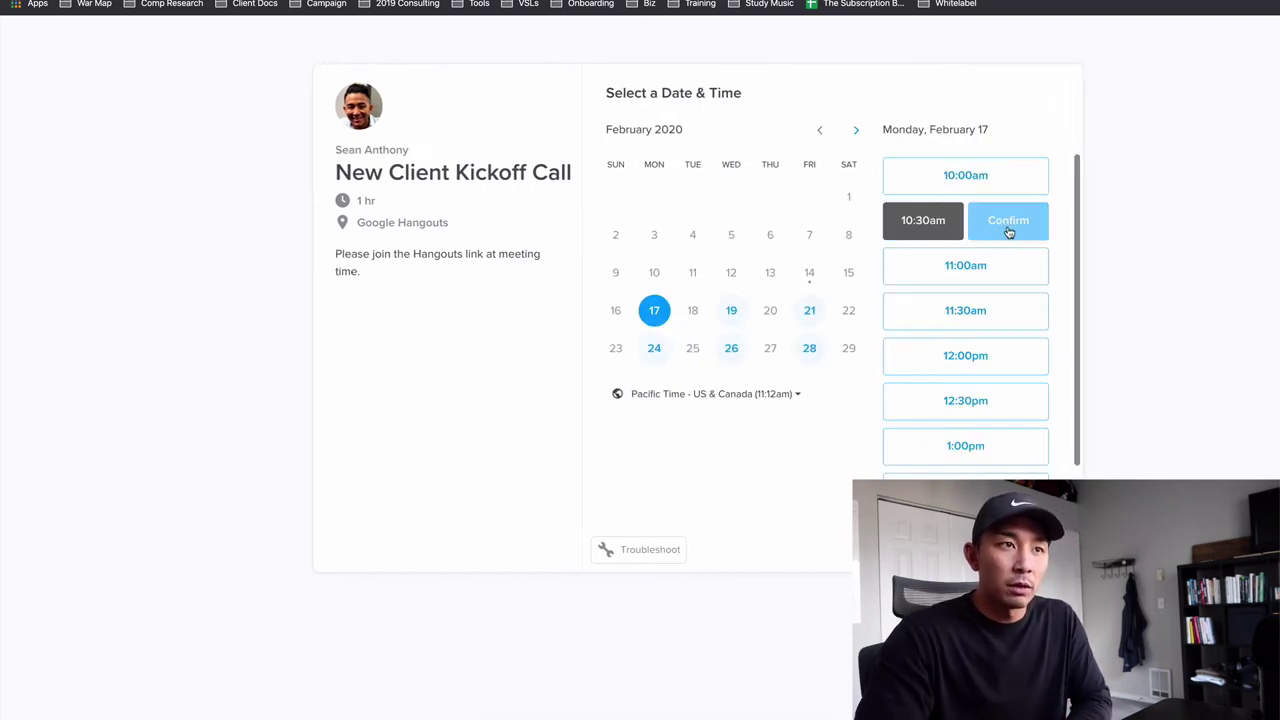
left_click(1008, 230)
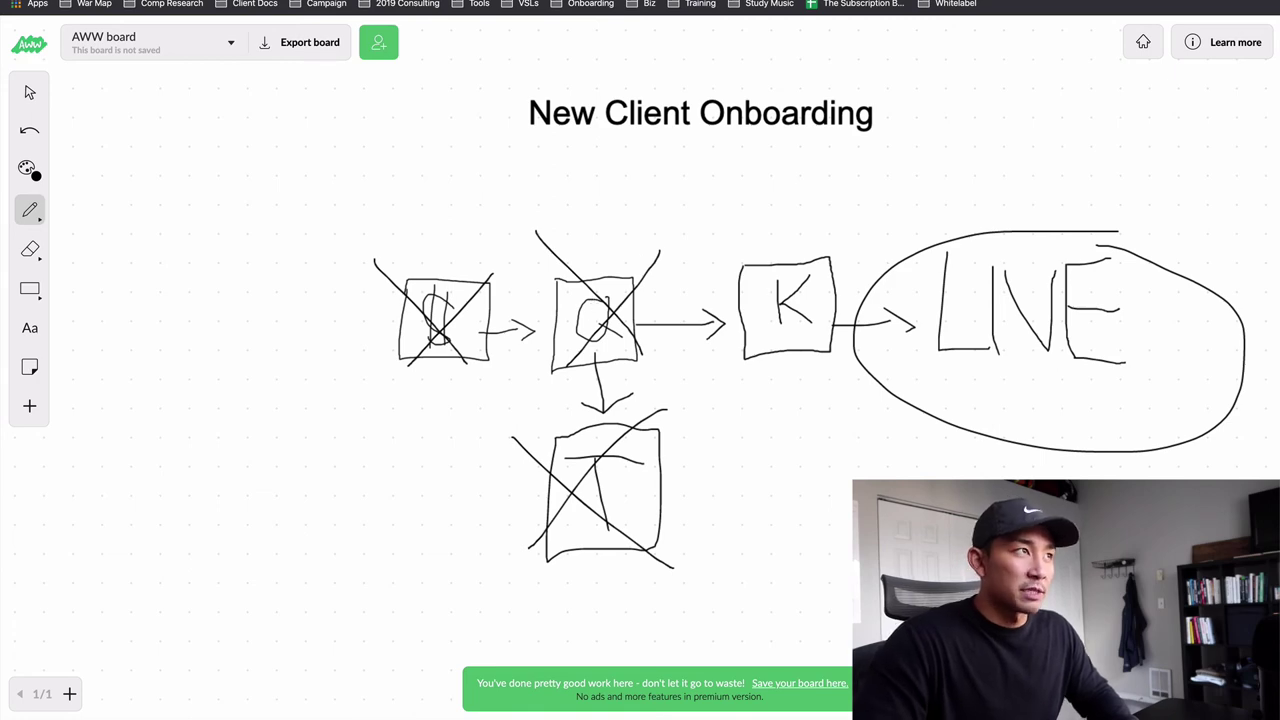
key("ctrl+Tab")
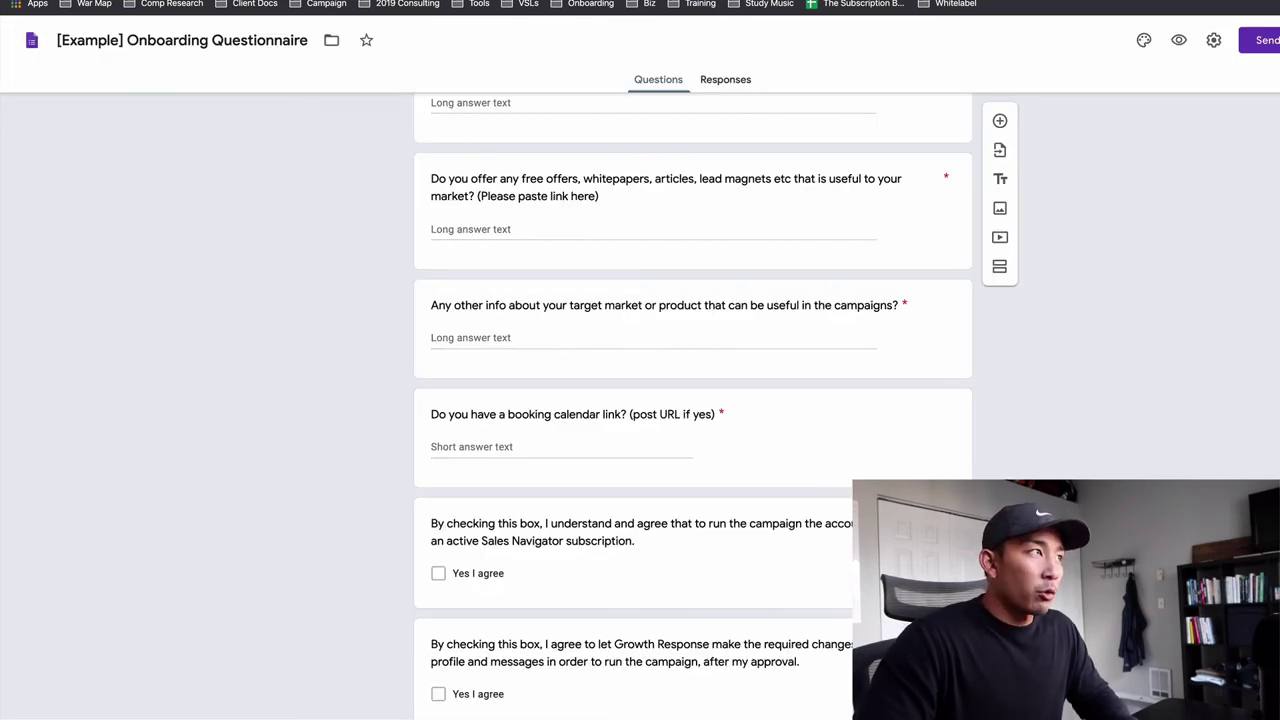
key("ctrl+shift+Tab")
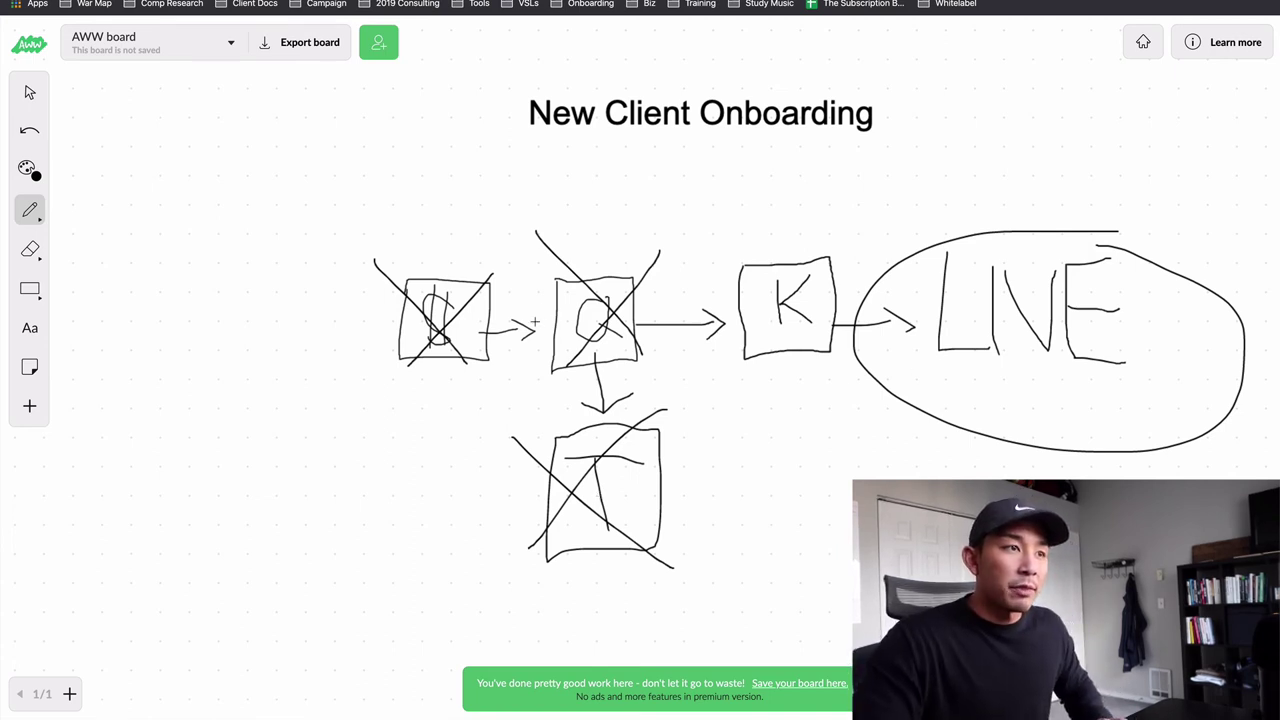
- Draw an X over the K kickoff box and an arrow from K down to T
left_click_drag(843, 254, 738, 399)
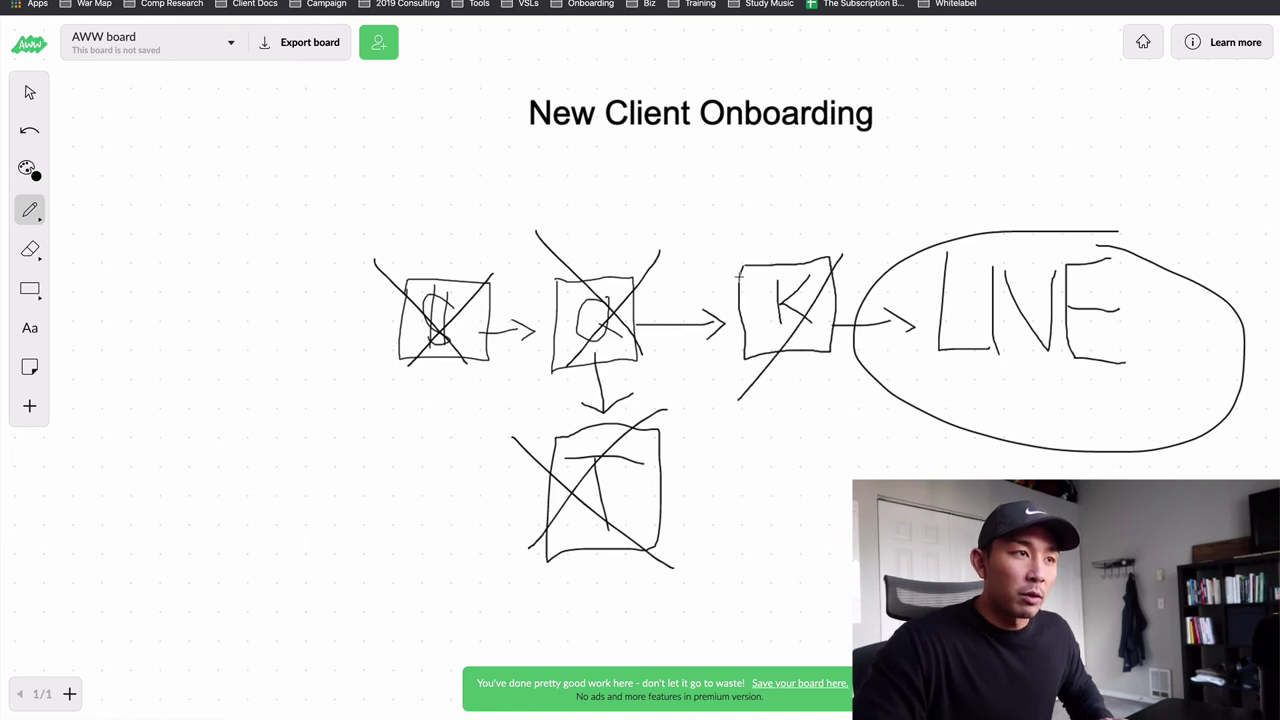
left_click_drag(729, 263, 830, 368)
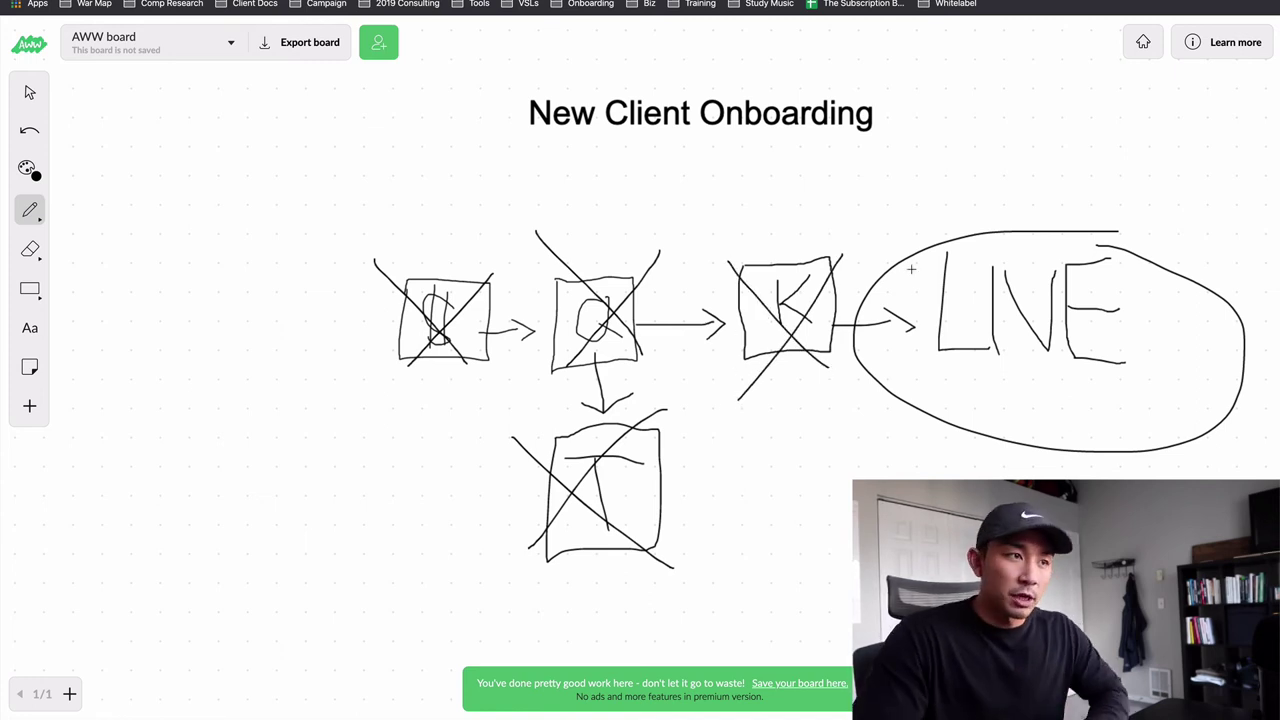
mouse_move(789, 372)
left_mouse_down()
mouse_move(683, 505)
mouse_move(745, 489)
left_mouse_up()
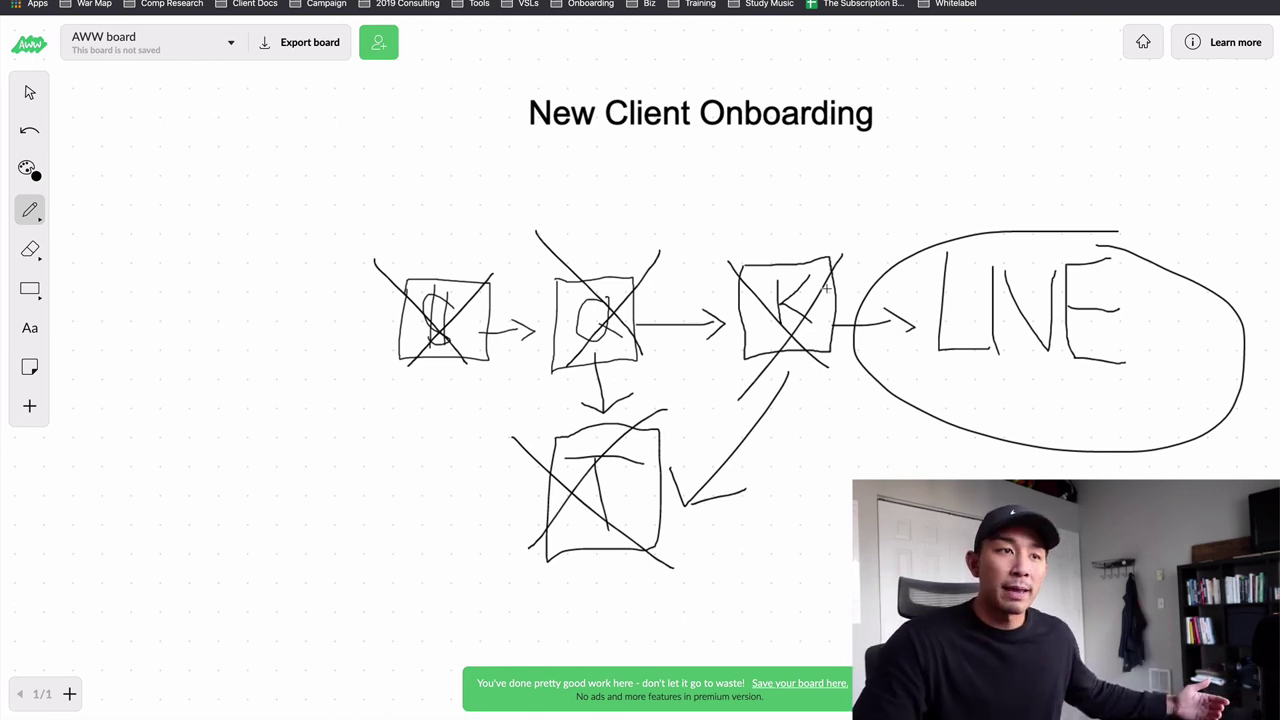
- Draw a line rising into the LIVE ellipse's bottom edge, capped with an arrowhead
mouse_move(1047, 500)
left_mouse_down()
mouse_move(1040, 422)
mouse_move(955, 470)
left_mouse_up()
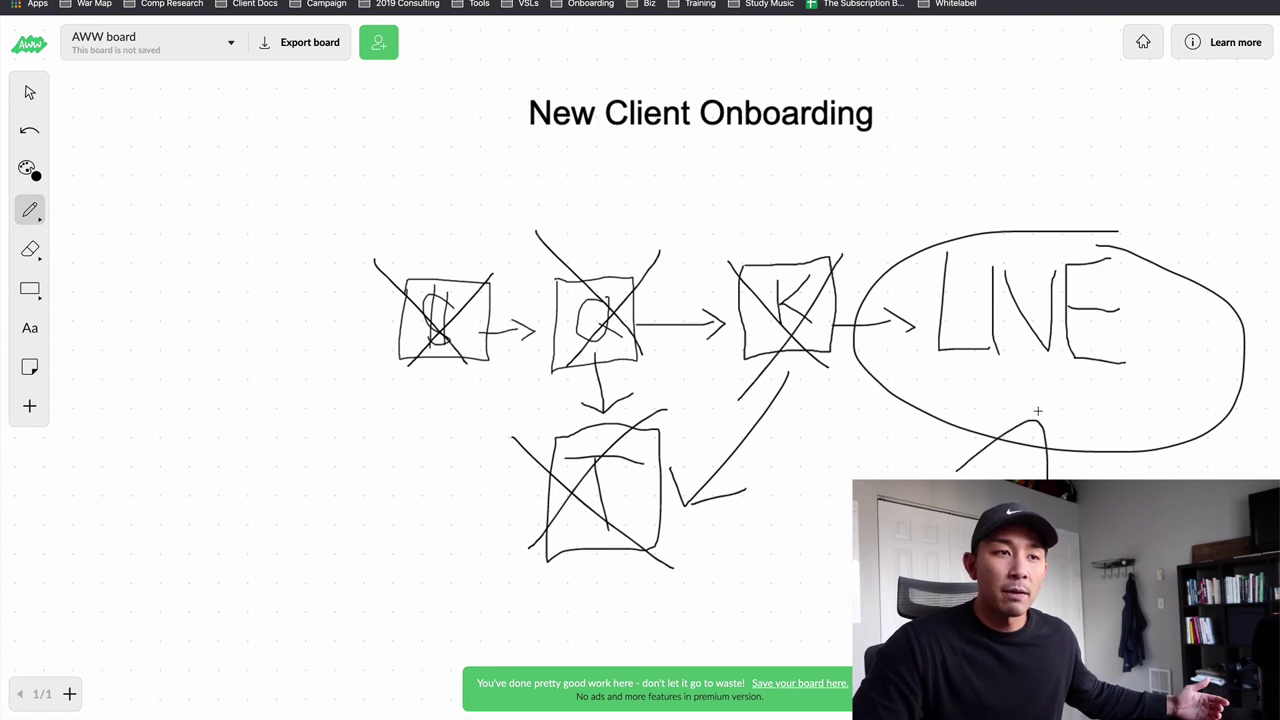
left_click_drag(1040, 421, 1088, 428)
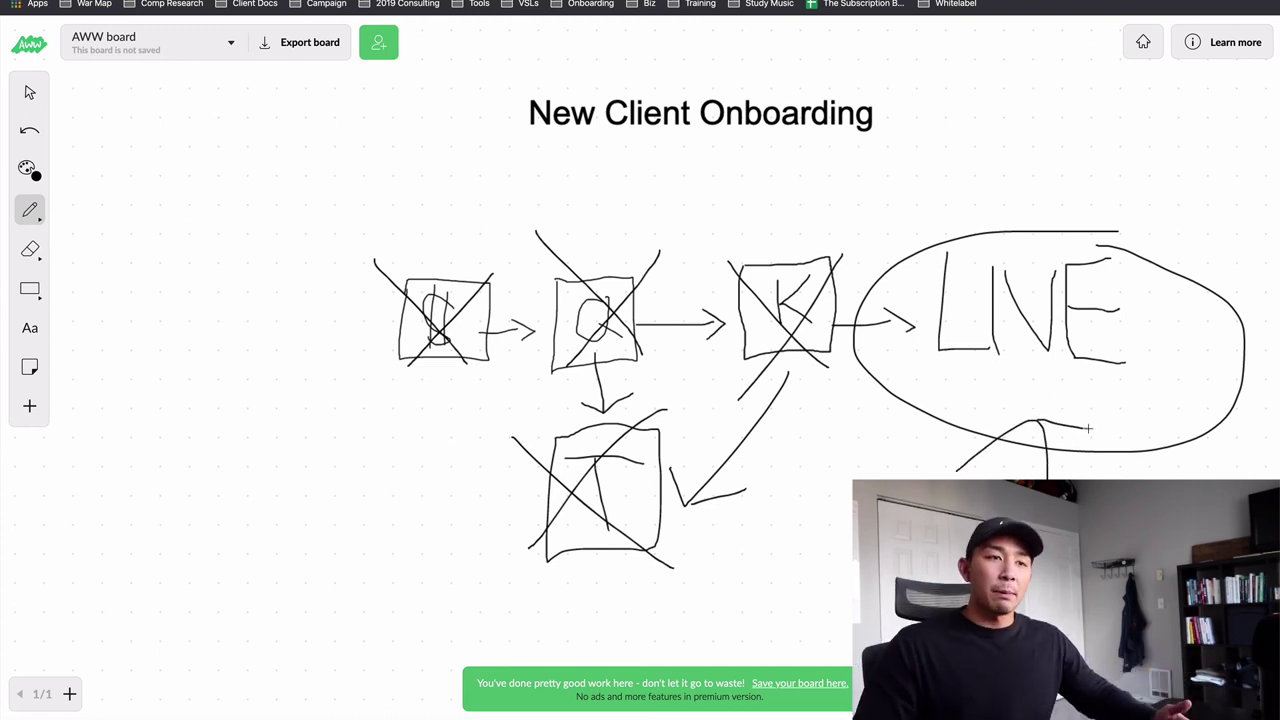